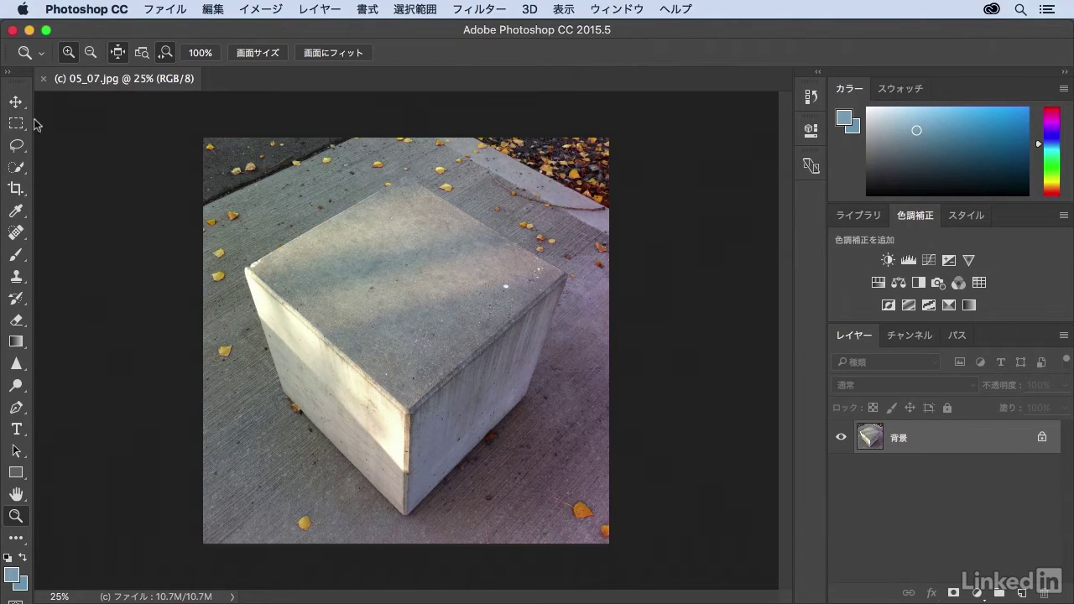
Select the Move tool with the concrete cube photo 05_07.jpg open
click(15, 101)
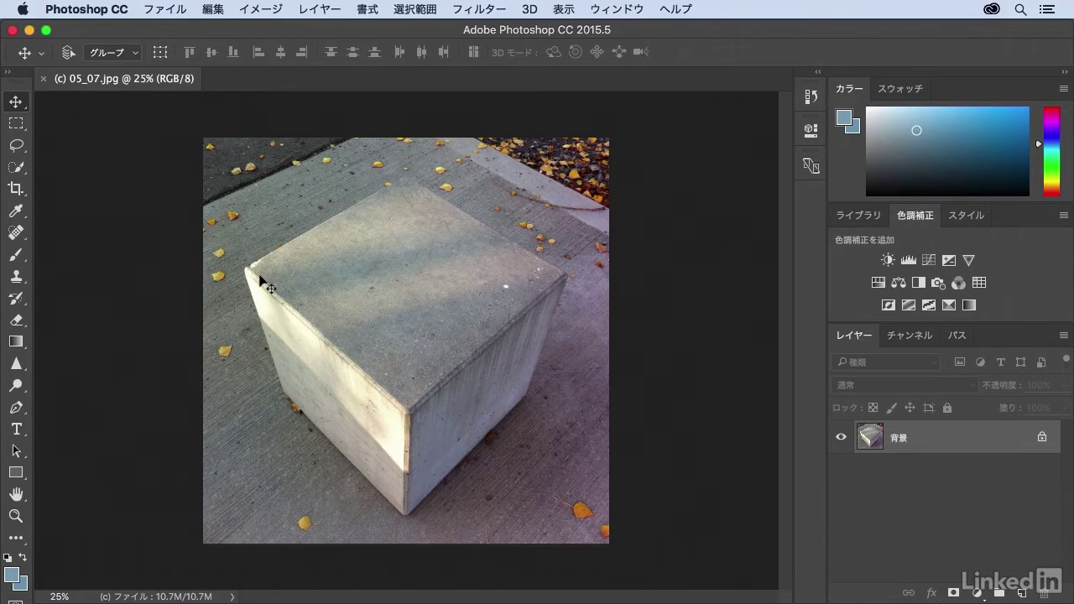
Duplicate the Background layer
right_click(923, 442)
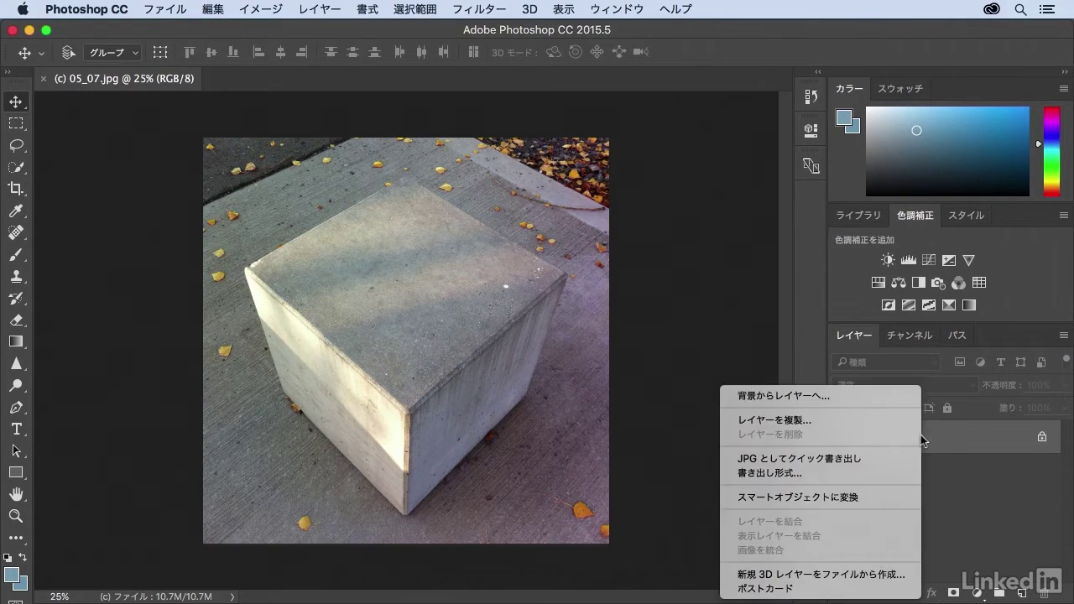
click(845, 423)
click(701, 232)
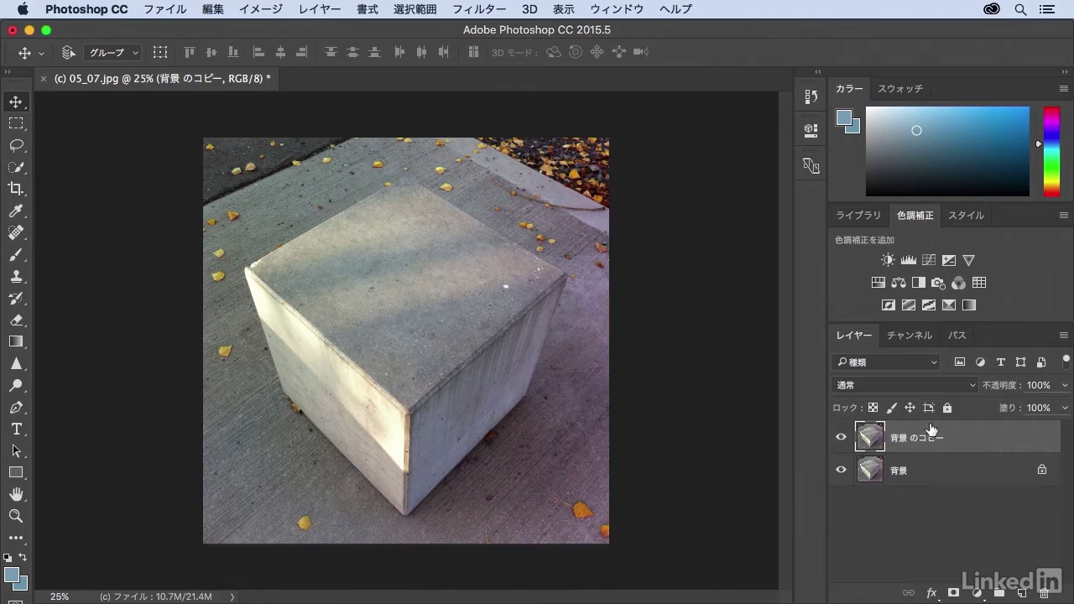
Convert the background copy layer into a smart object
right_click(913, 436)
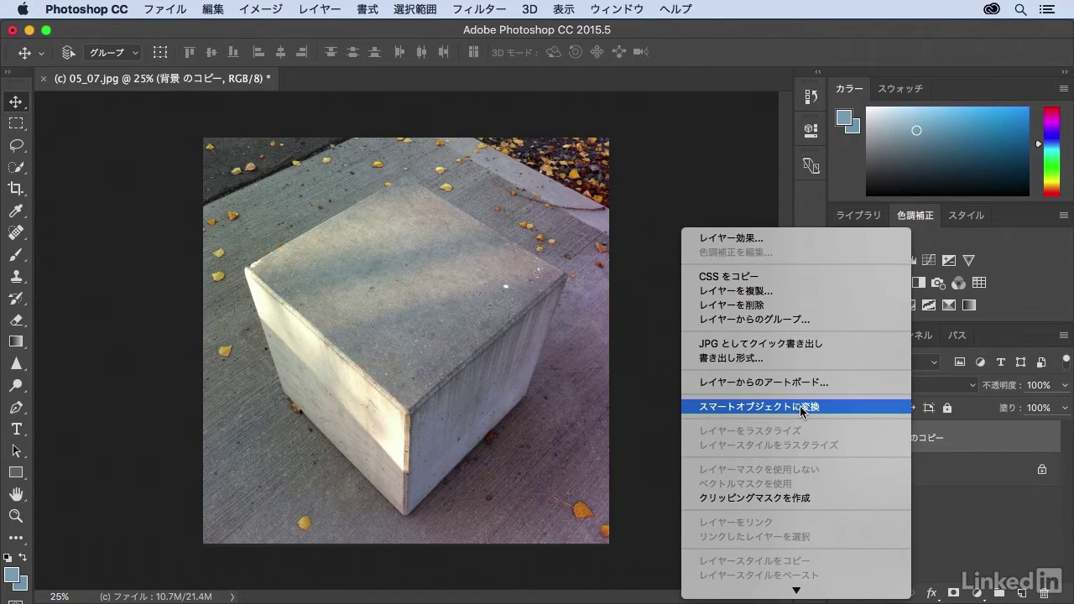
click(802, 409)
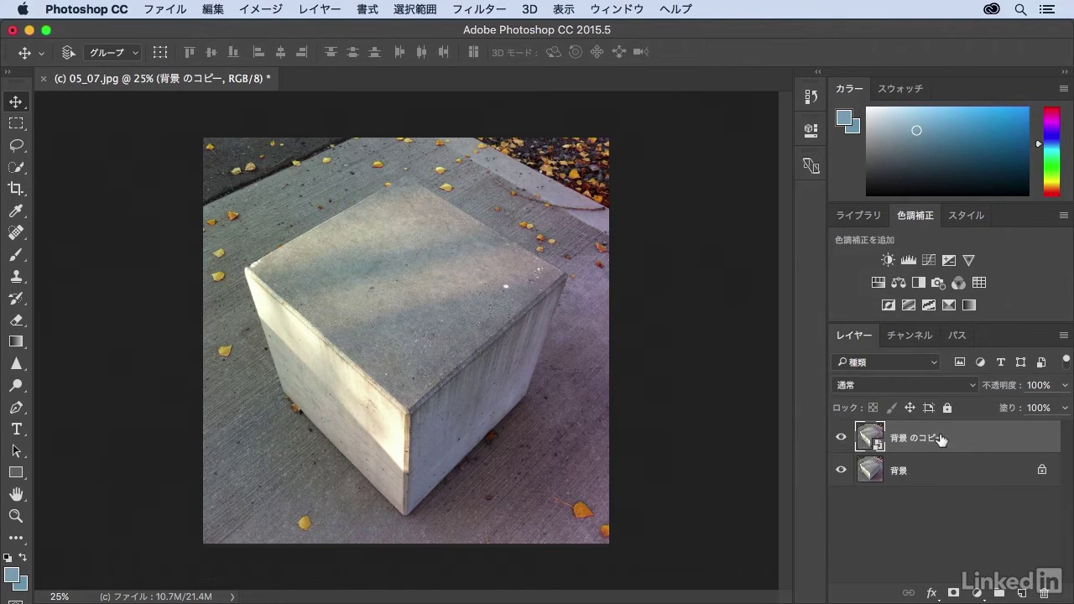
click(472, 8)
mouse_move(504, 352)
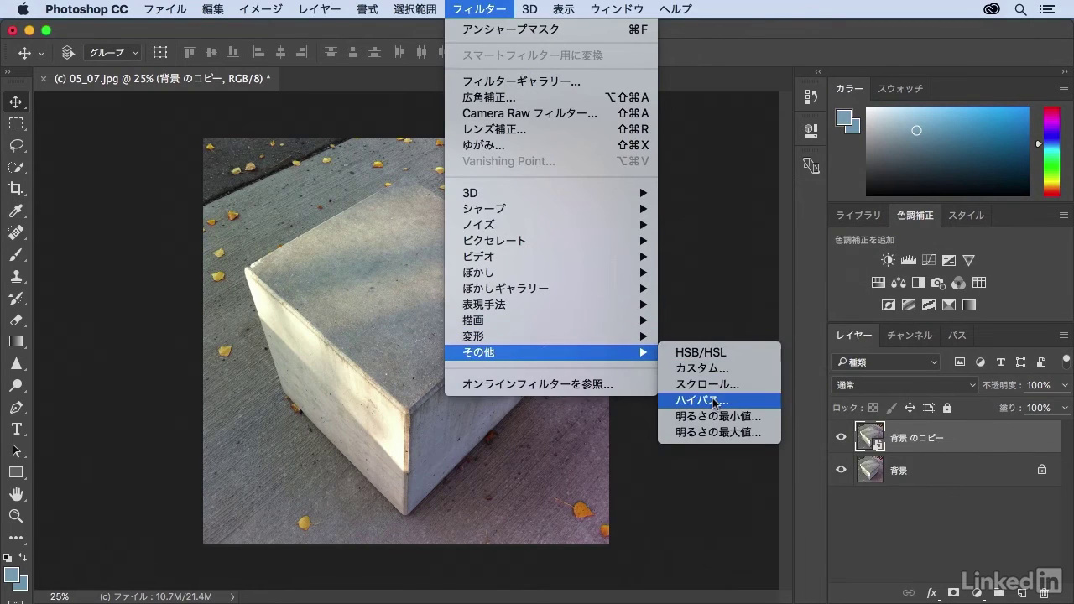
click(702, 400)
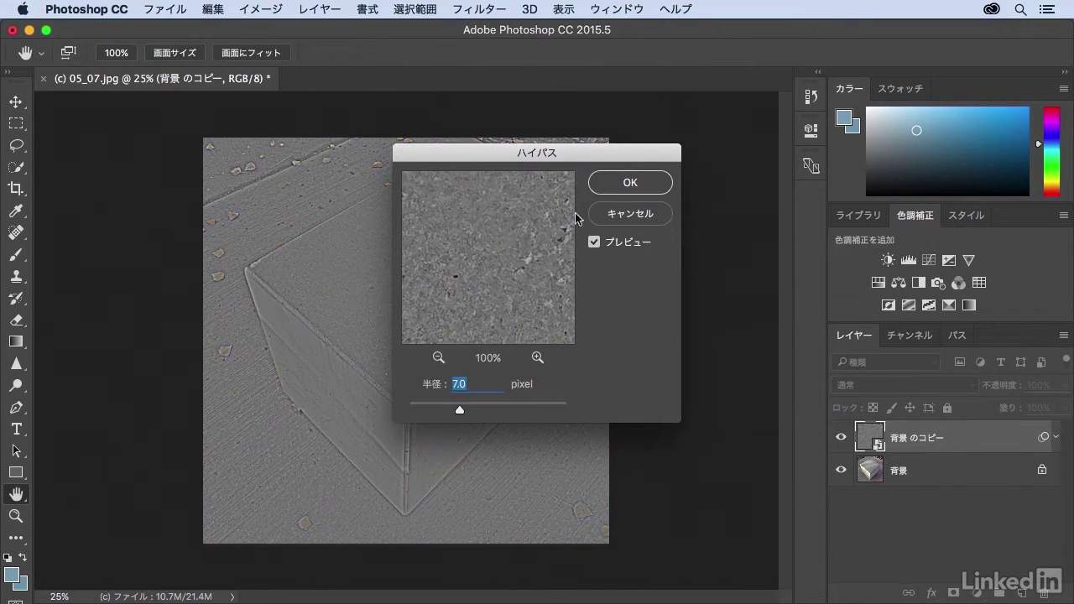
drag(545, 156, 701, 143)
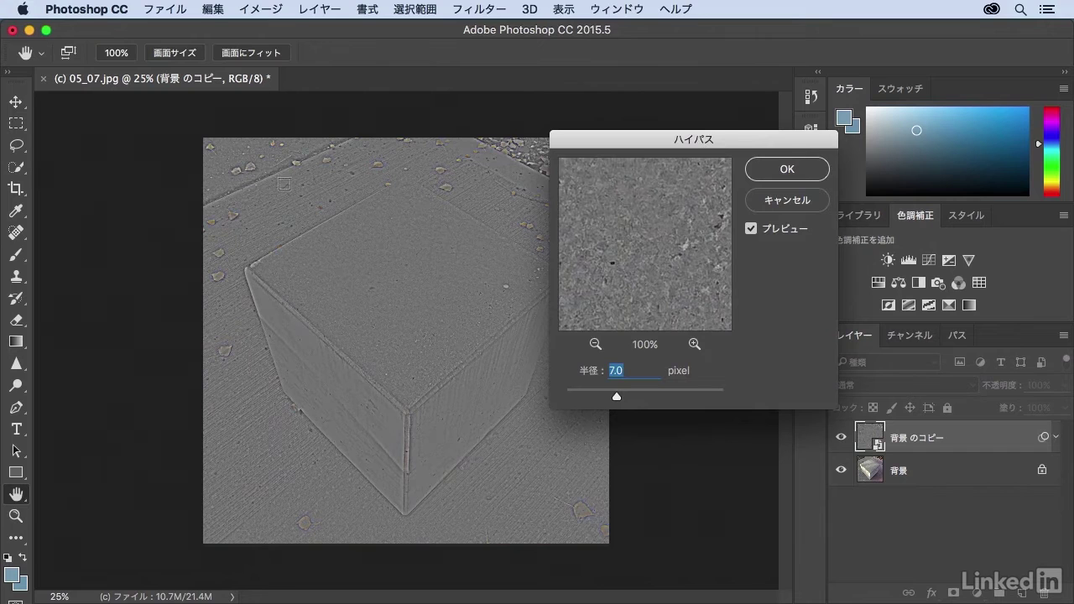
click(802, 203)
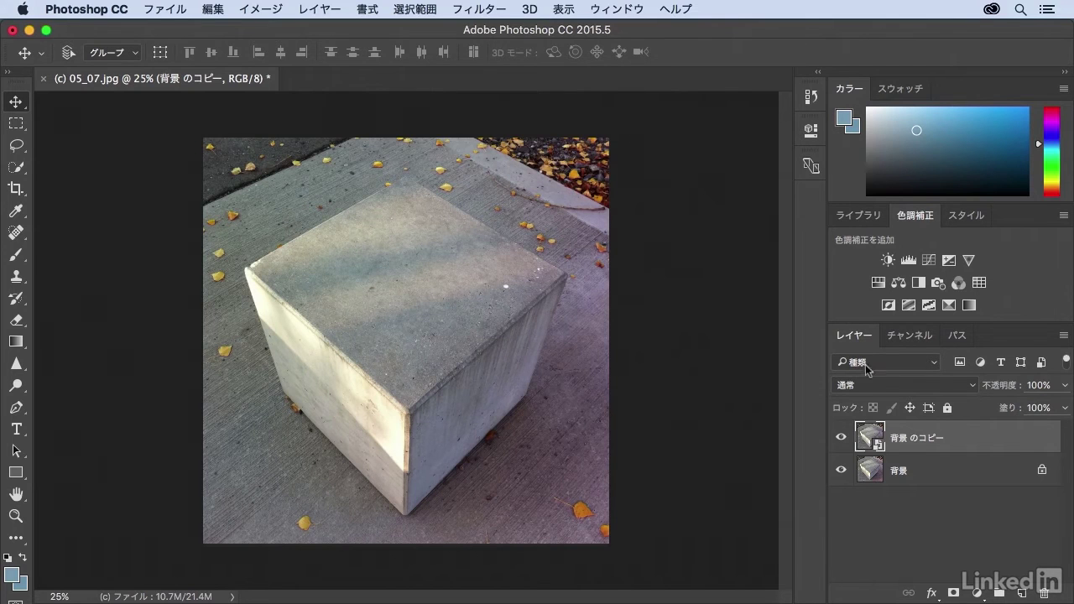
Set the smart-object copy layer's blend mode to Luminosity (輝度)
click(946, 385)
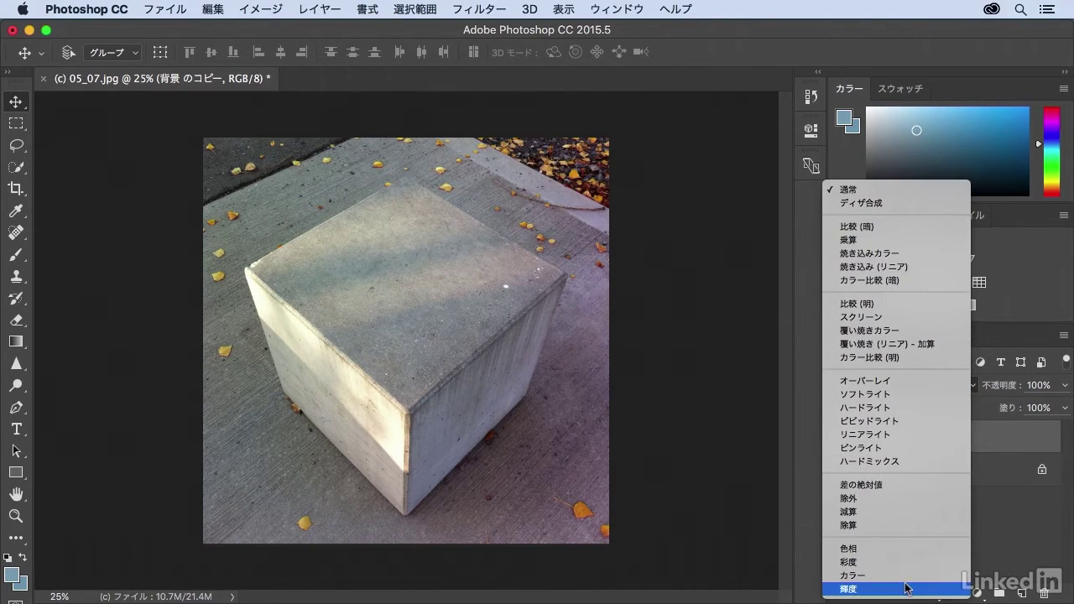
click(907, 588)
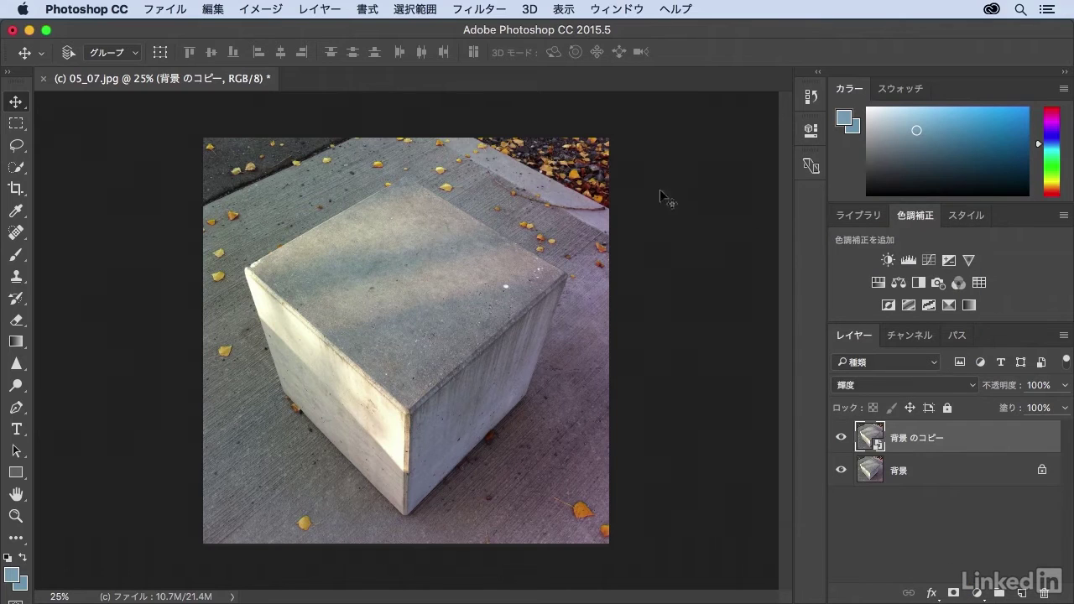
click(472, 10)
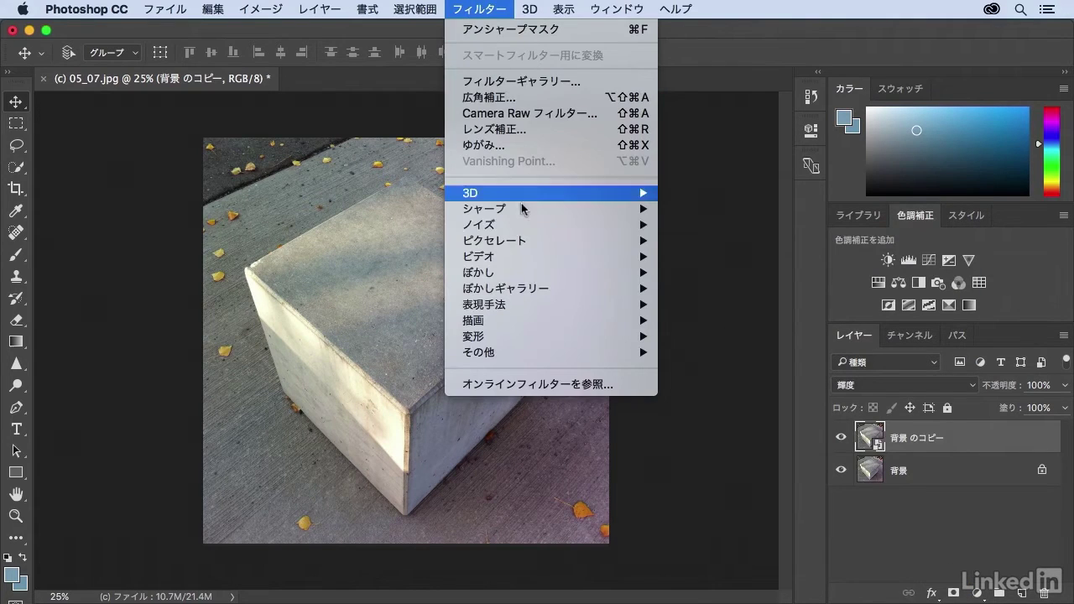
mouse_move(504, 352)
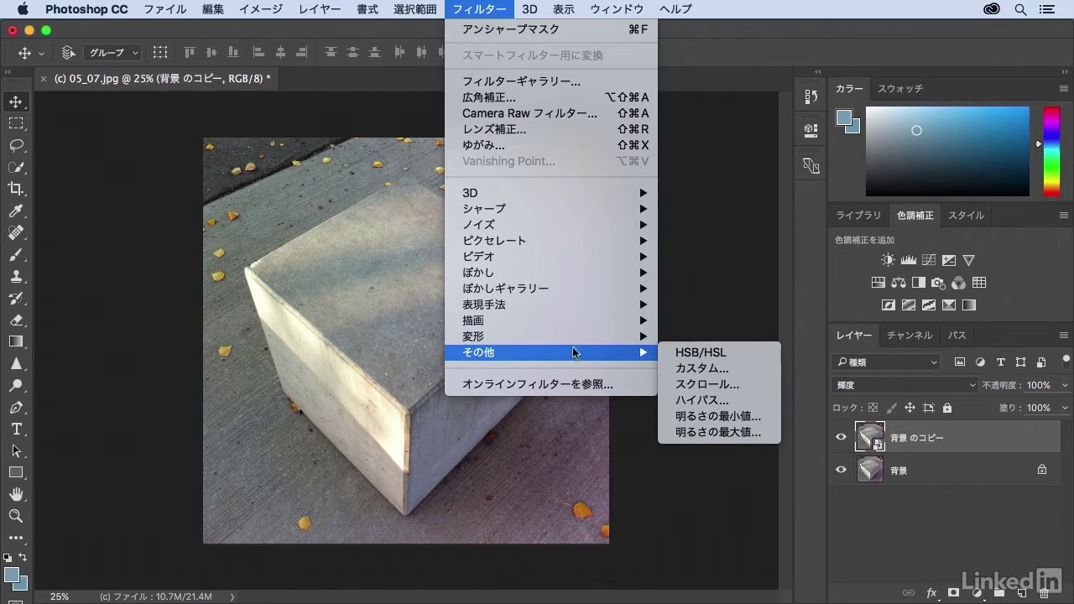
Apply Filter > Other > High Pass to the copy layer with a 25-pixel radius
click(714, 401)
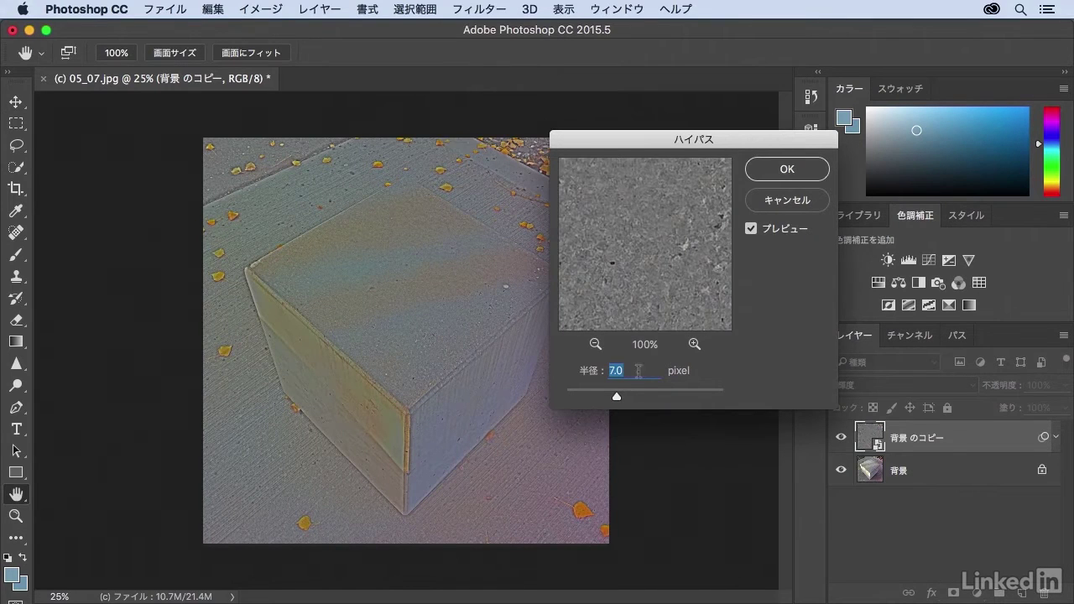
mouse_move(630, 397)
mouse_down()
mouse_move(693, 400)
mouse_move(617, 399)
mouse_up()
drag(643, 141, 700, 73)
mouse_move(669, 327)
mouse_down()
mouse_move(682, 326)
mouse_move(670, 327)
mouse_up()
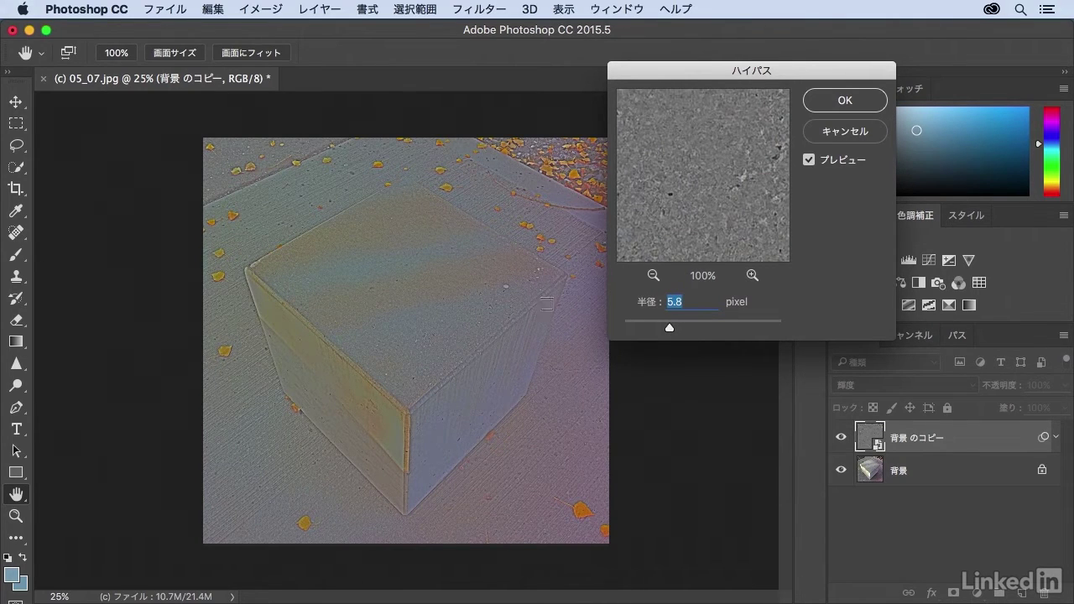
drag(669, 327, 718, 330)
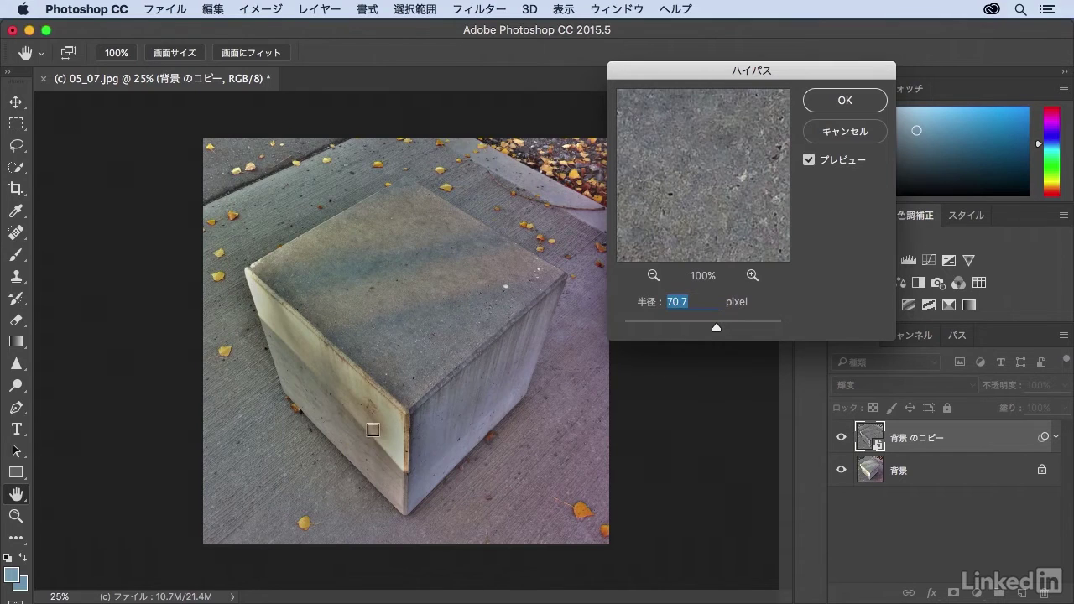
mouse_move(716, 329)
mouse_down()
mouse_move(732, 329)
mouse_move(692, 329)
mouse_up()
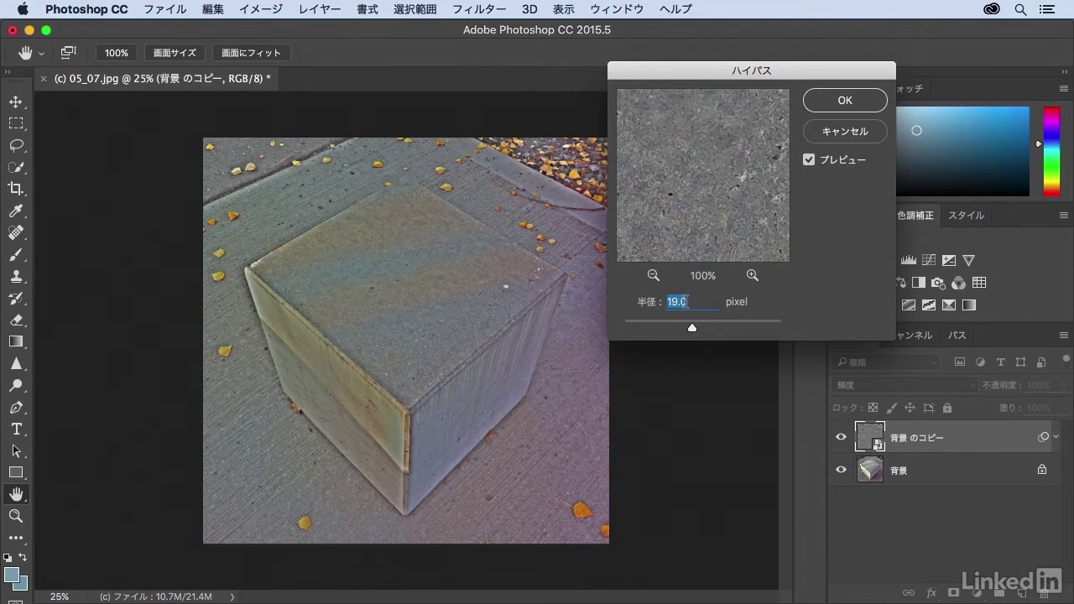
text(25)
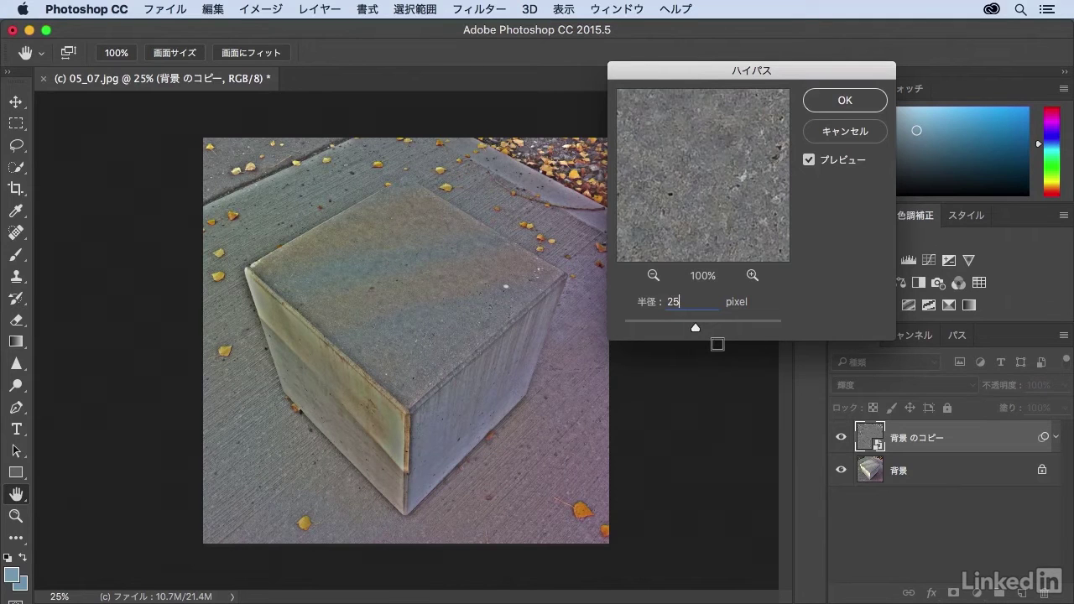
click(861, 107)
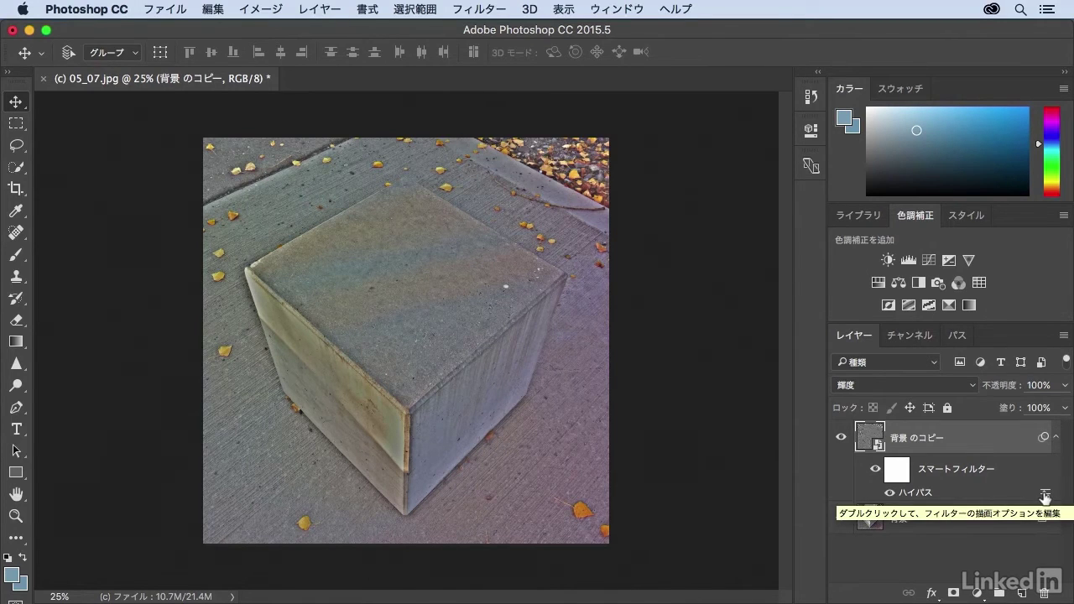
Set the High Pass smart filter's blending options to Linear Light (リニアライト) at 100% opacity
double_click(1045, 495)
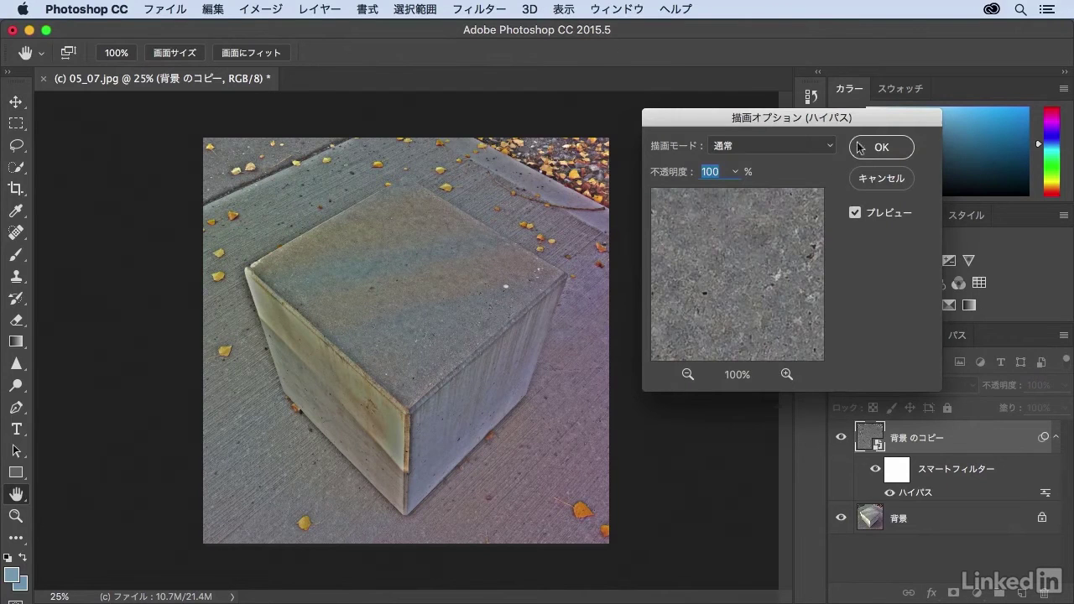
mouse_move(865, 122)
mouse_down()
mouse_move(818, 180)
mouse_move(810, 129)
mouse_up()
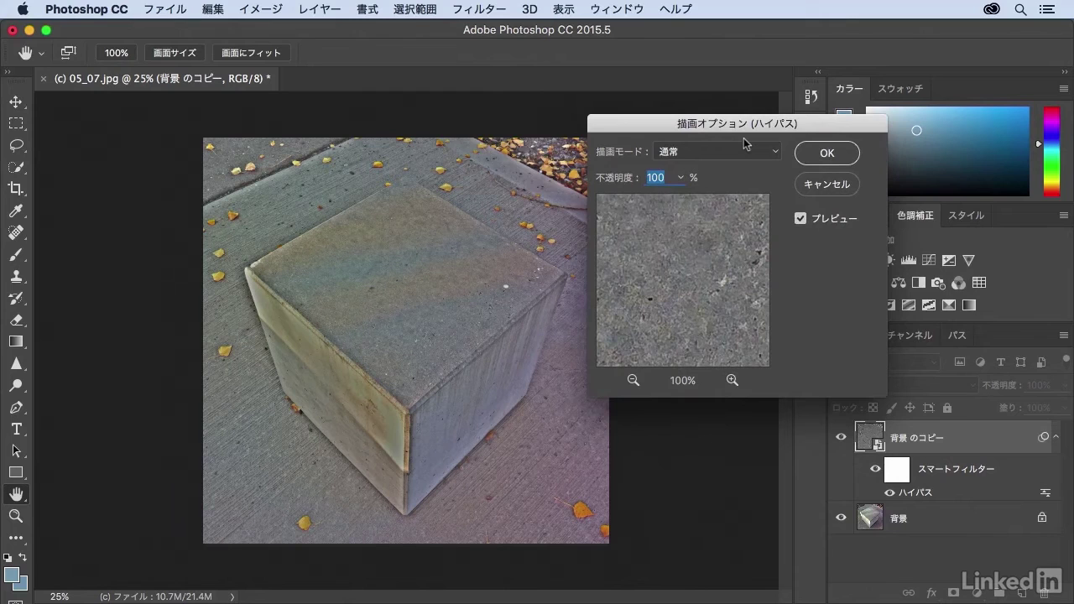
drag(848, 125, 787, 101)
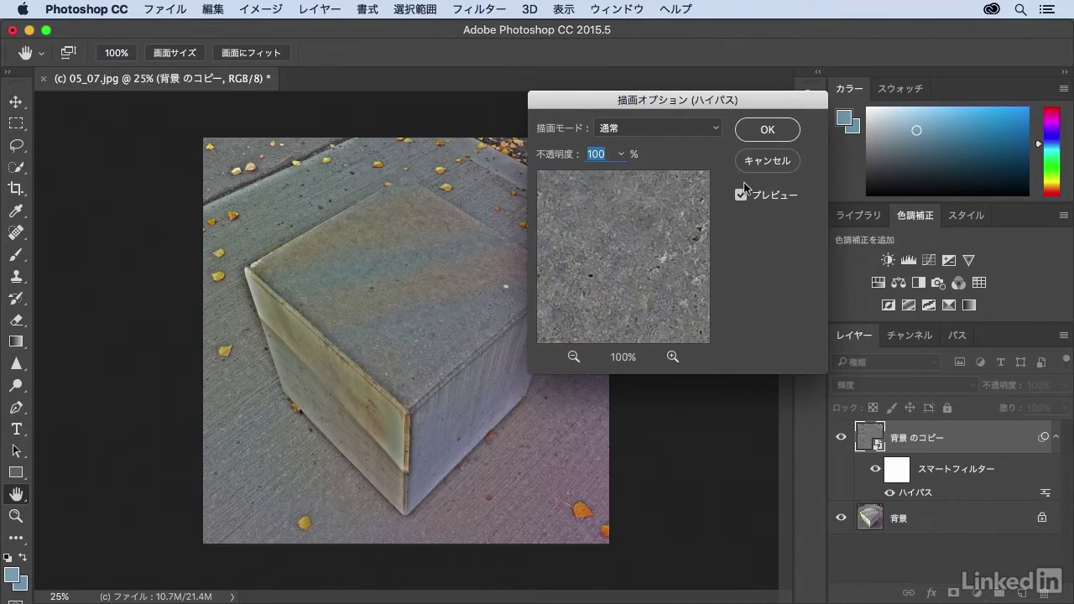
click(716, 128)
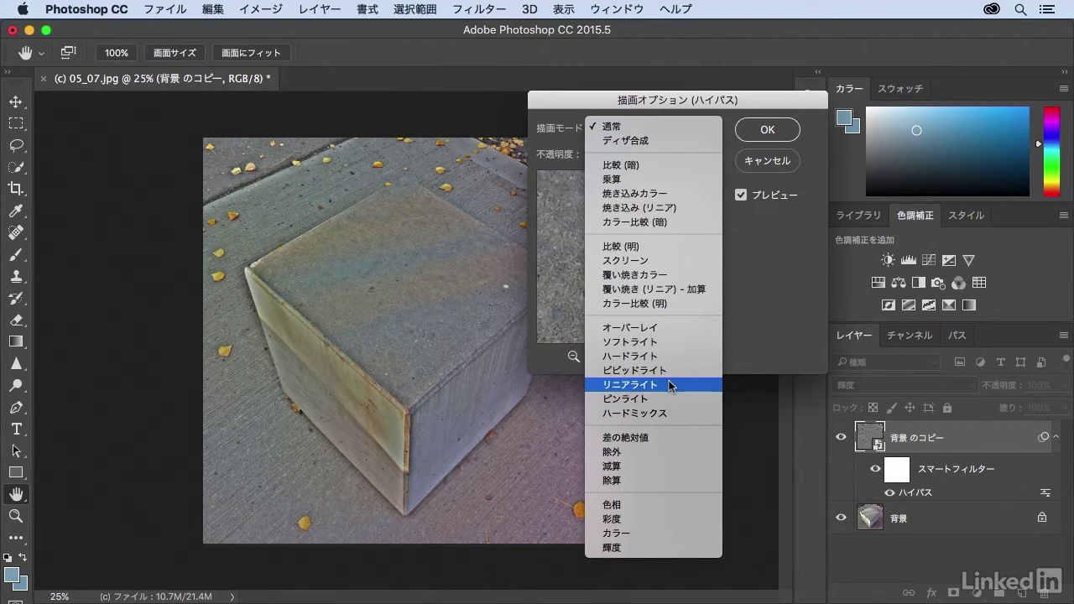
click(671, 386)
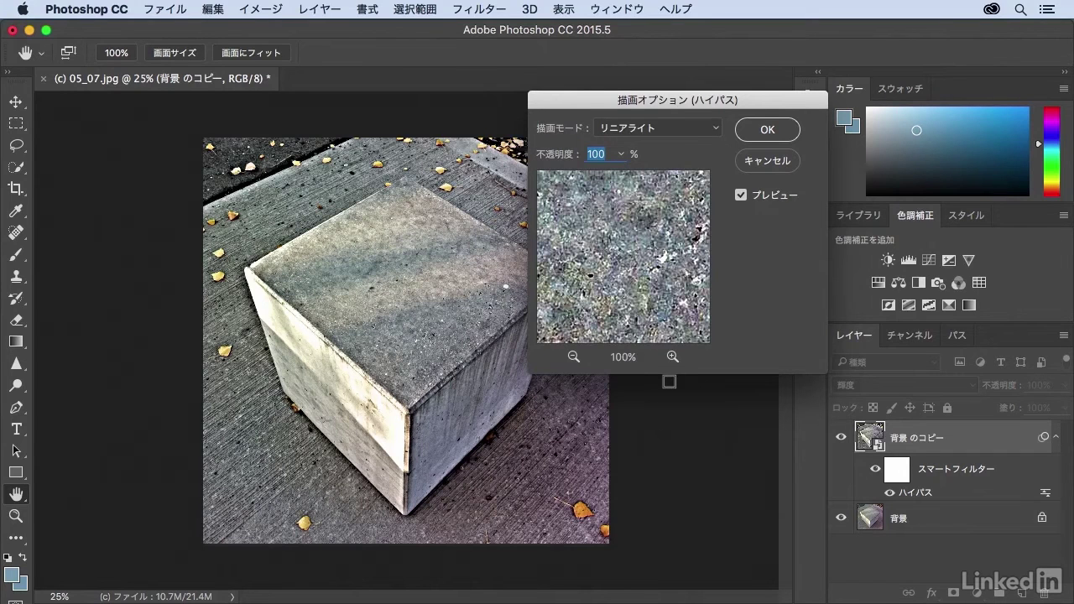
click(782, 134)
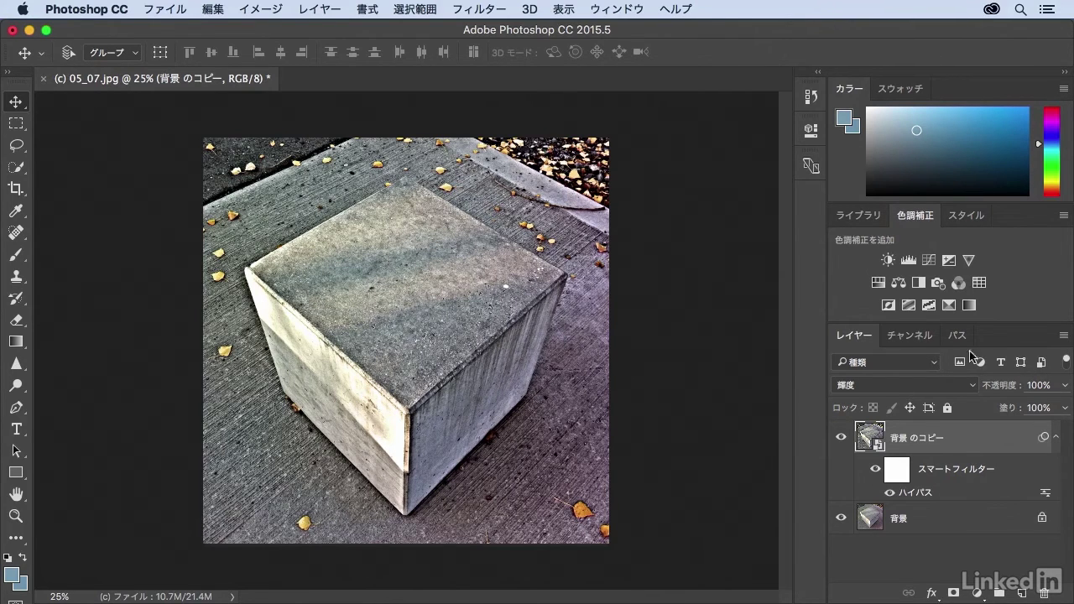
mouse_move(1063, 390)
mouse_down()
mouse_move(1009, 405)
mouse_move(1026, 409)
mouse_up()
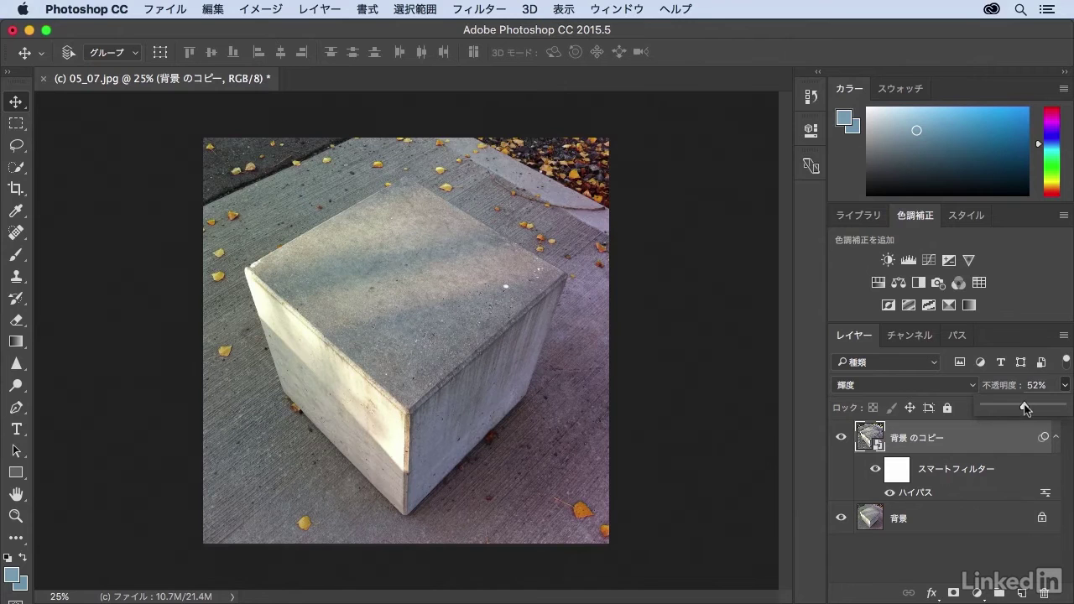
drag(1026, 409, 1067, 409)
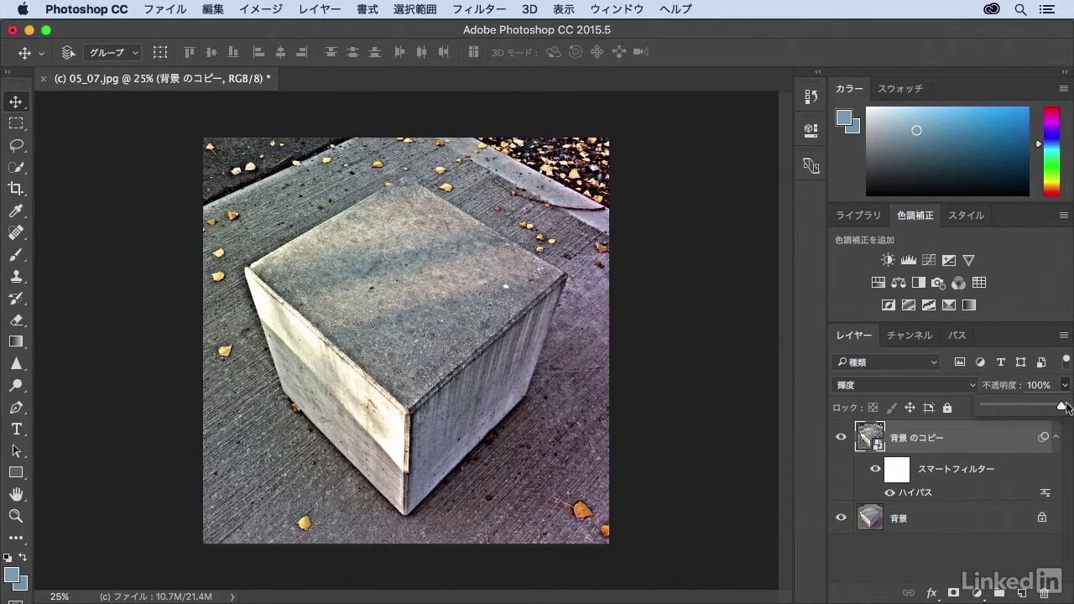
click(818, 359)
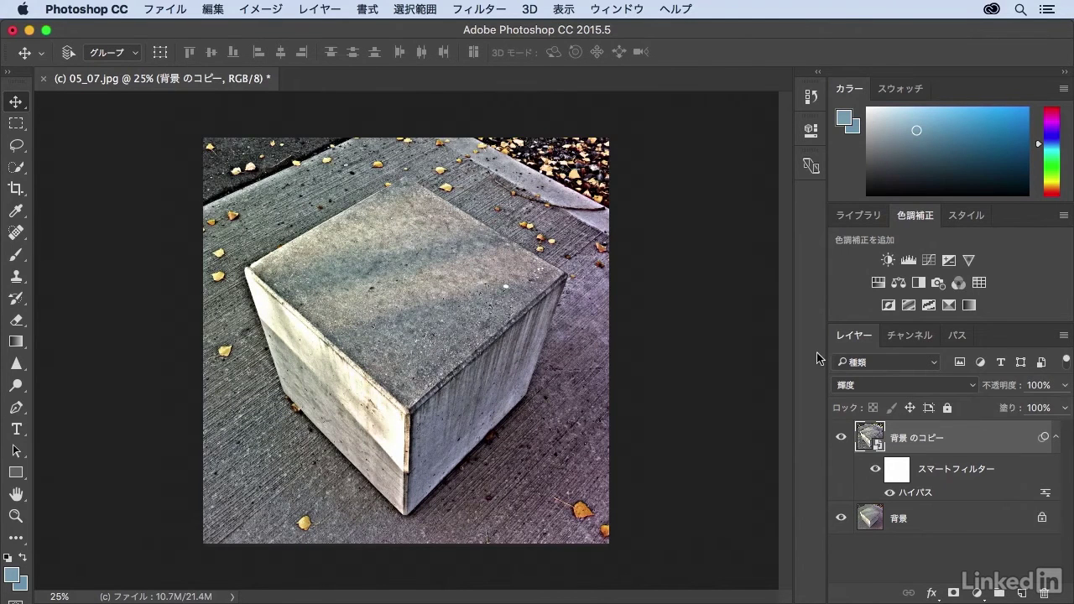
click(841, 437)
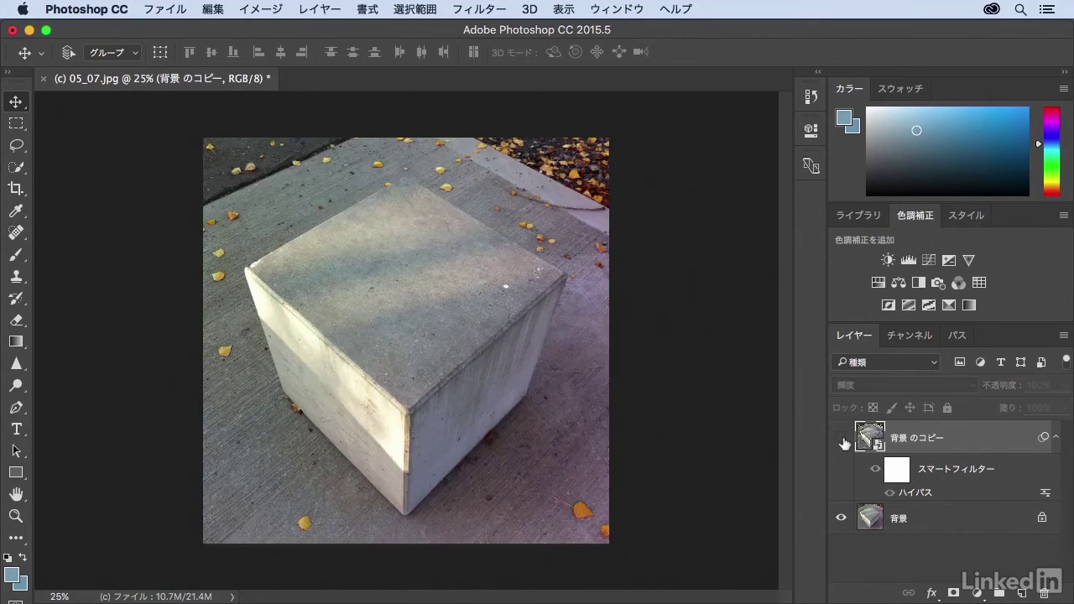
click(842, 438)
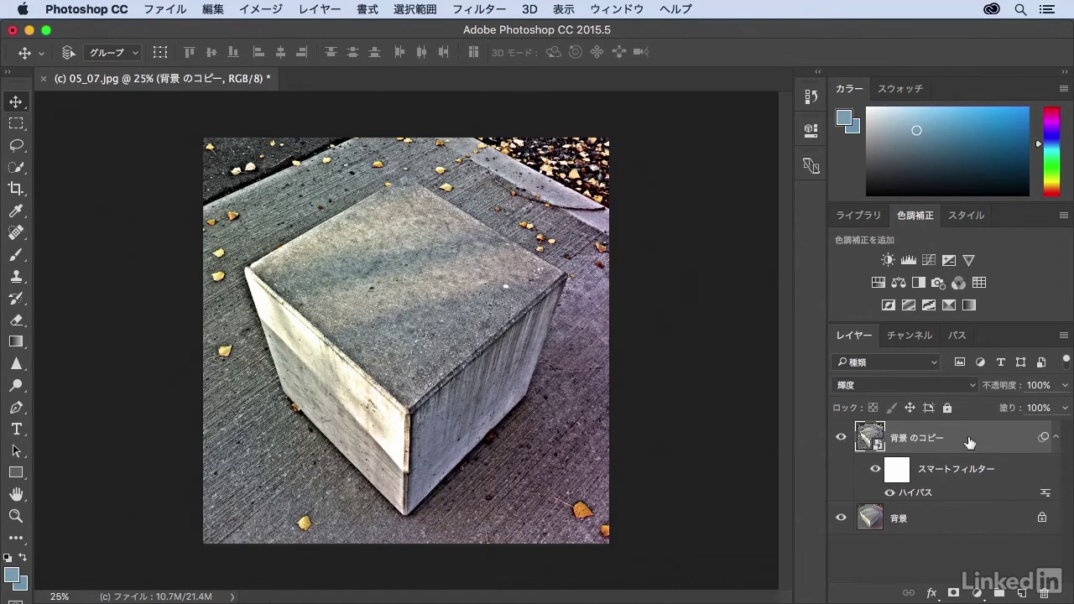
Add a clipped Curves layer with an S-curve lifting highlights and deepening shadows, toggling it to compare
click(929, 261)
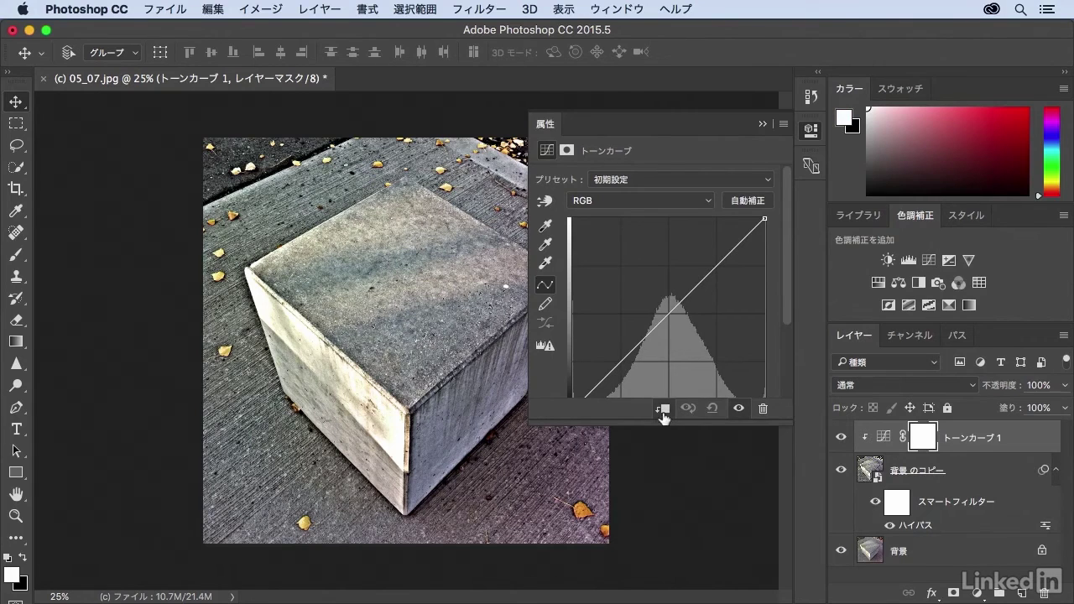
drag(717, 268, 707, 262)
drag(635, 328, 648, 344)
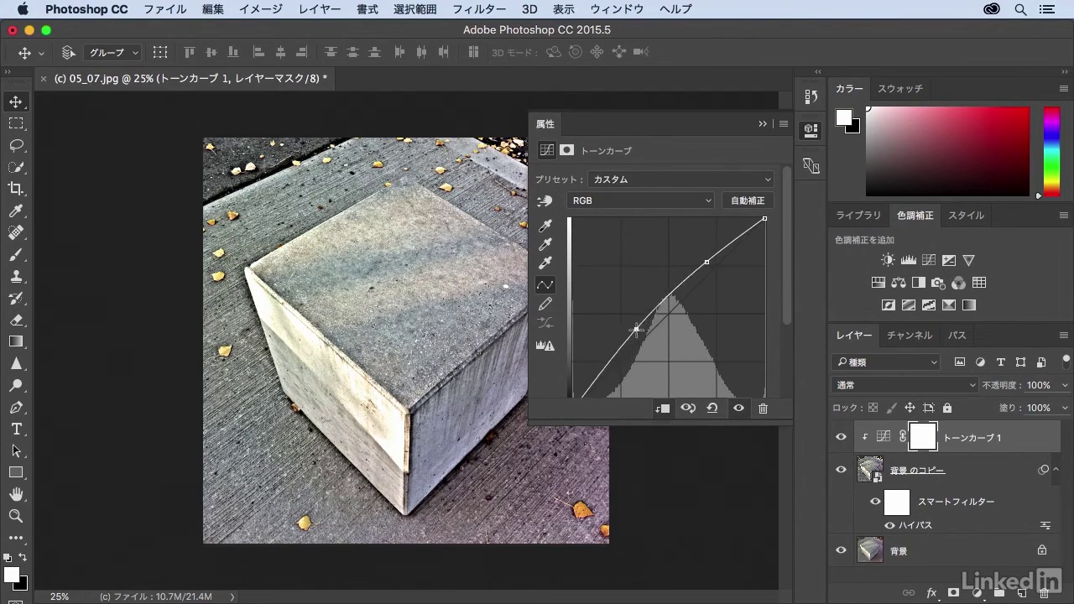
drag(707, 262, 702, 258)
drag(650, 345, 650, 348)
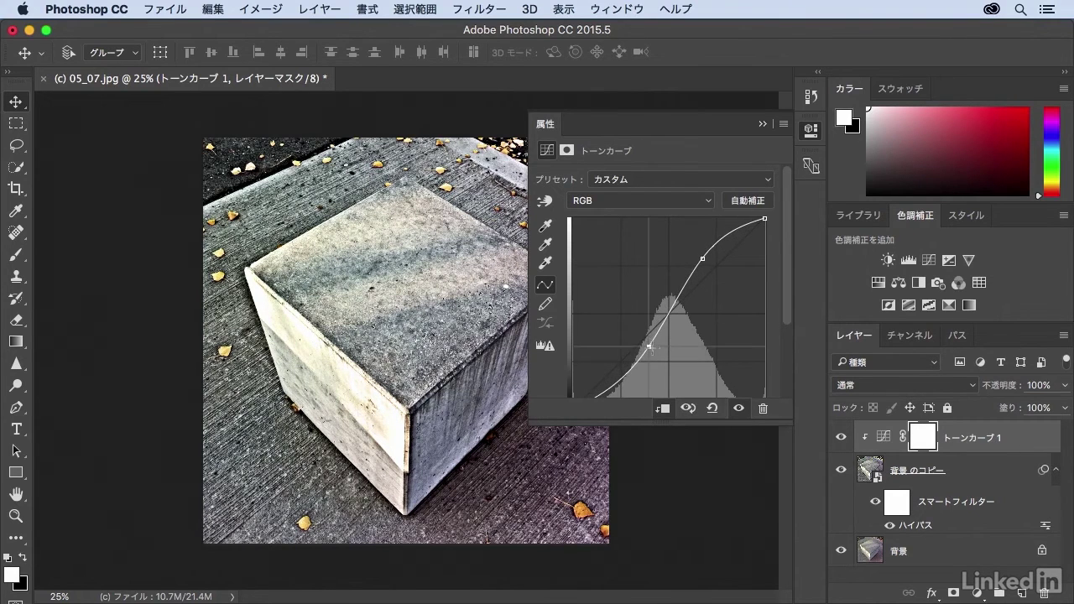
click(764, 125)
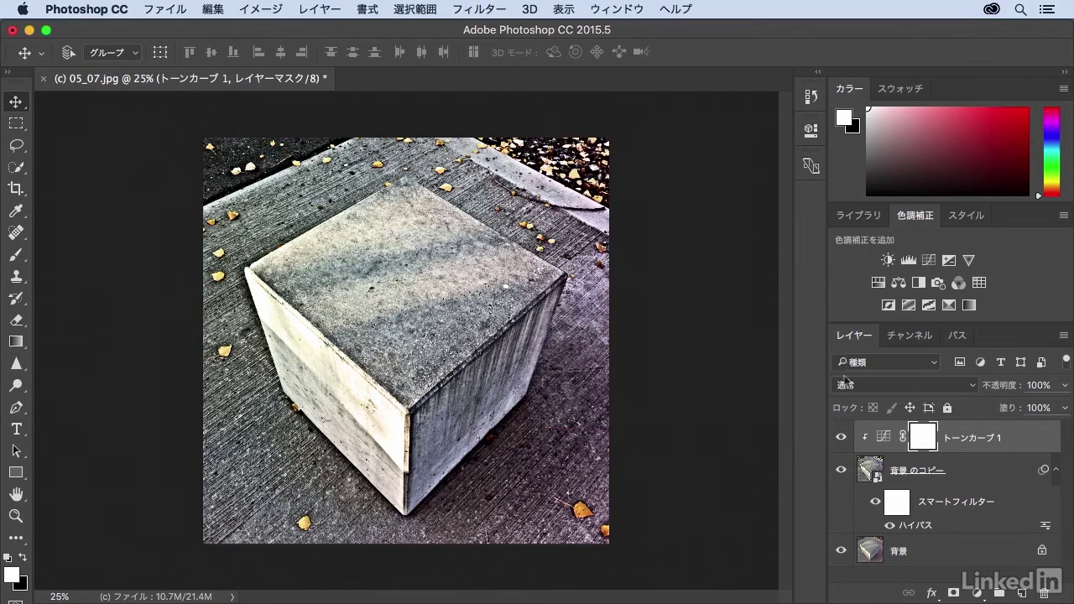
click(841, 437)
click(841, 437)
Reopen the copy layer's High Pass filter and set its radius to 7.4 pixels
click(921, 526)
double_click(921, 526)
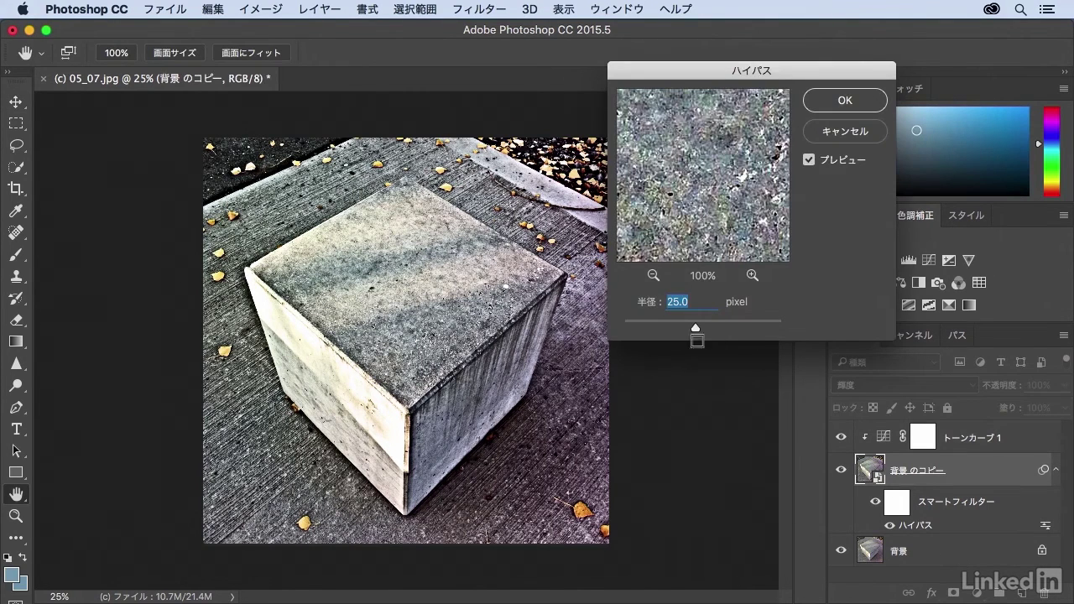
drag(695, 330, 661, 329)
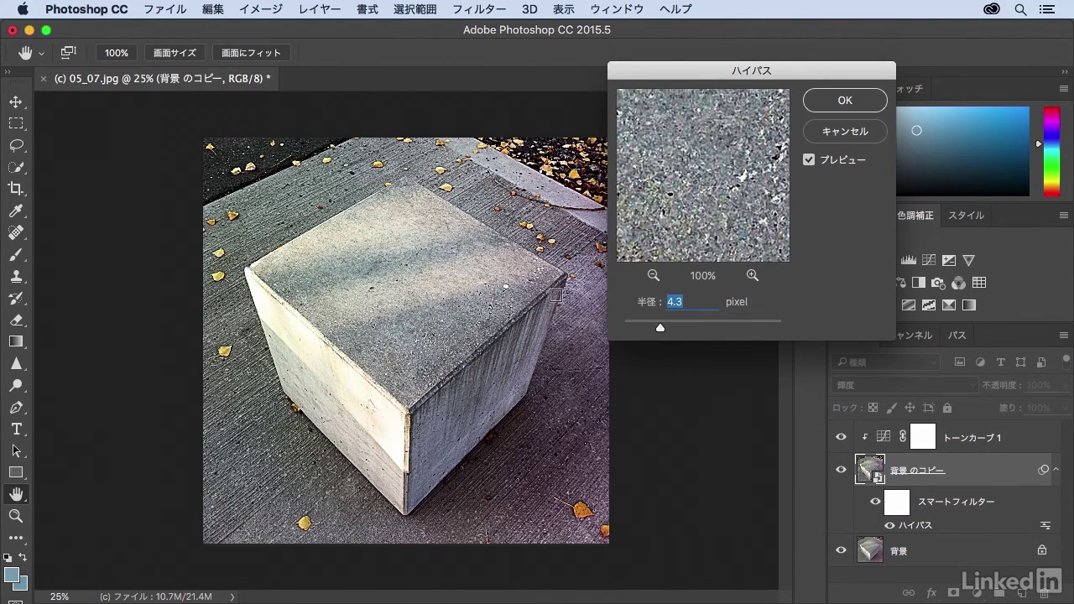
drag(710, 332, 753, 329)
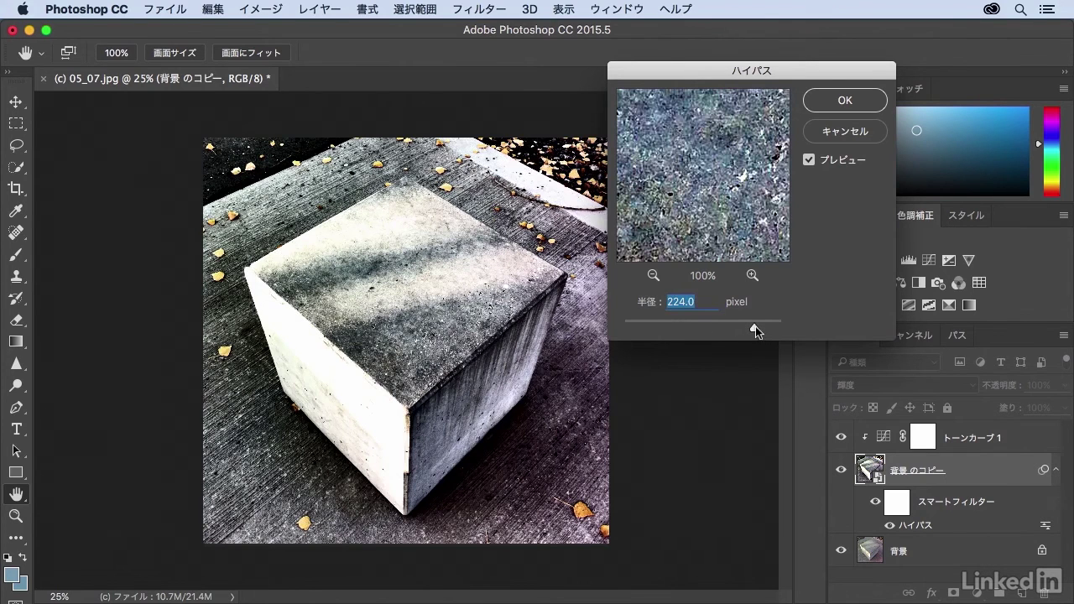
mouse_move(756, 328)
mouse_down()
mouse_move(663, 330)
mouse_move(676, 328)
mouse_up()
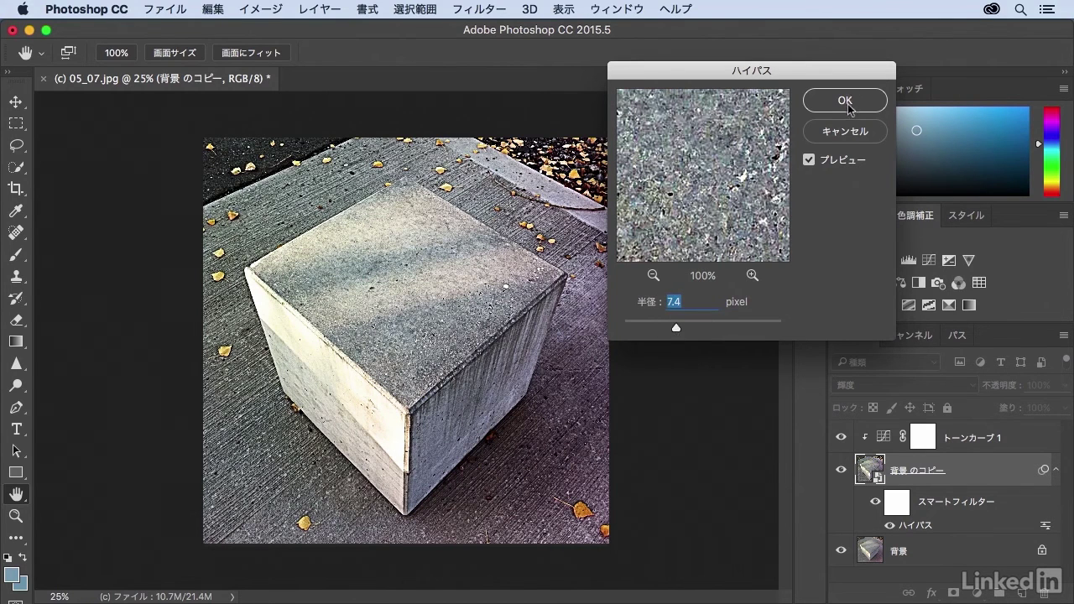
click(845, 102)
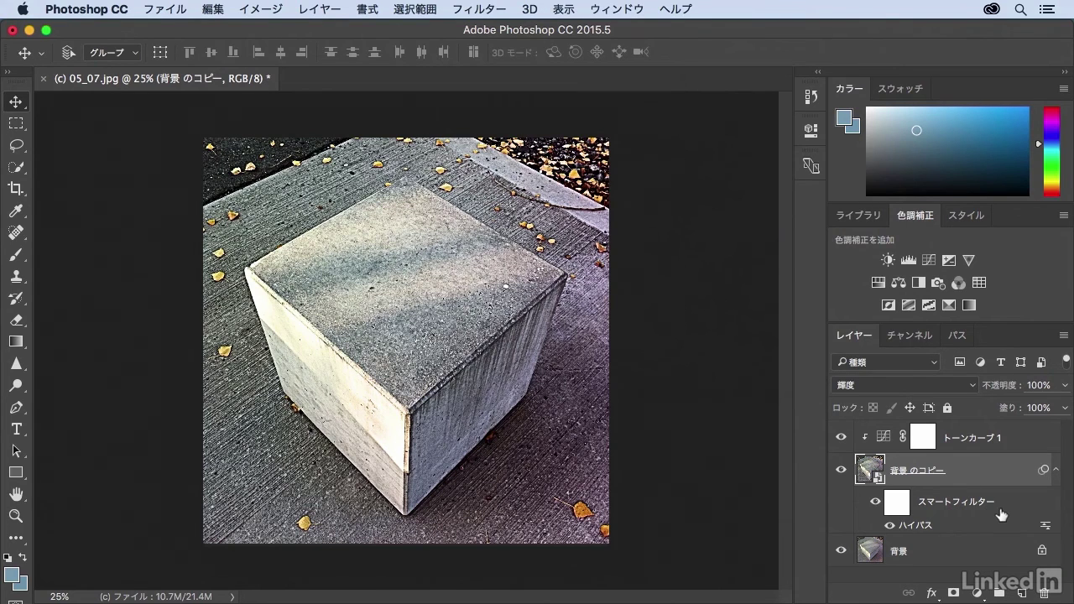
double_click(1047, 527)
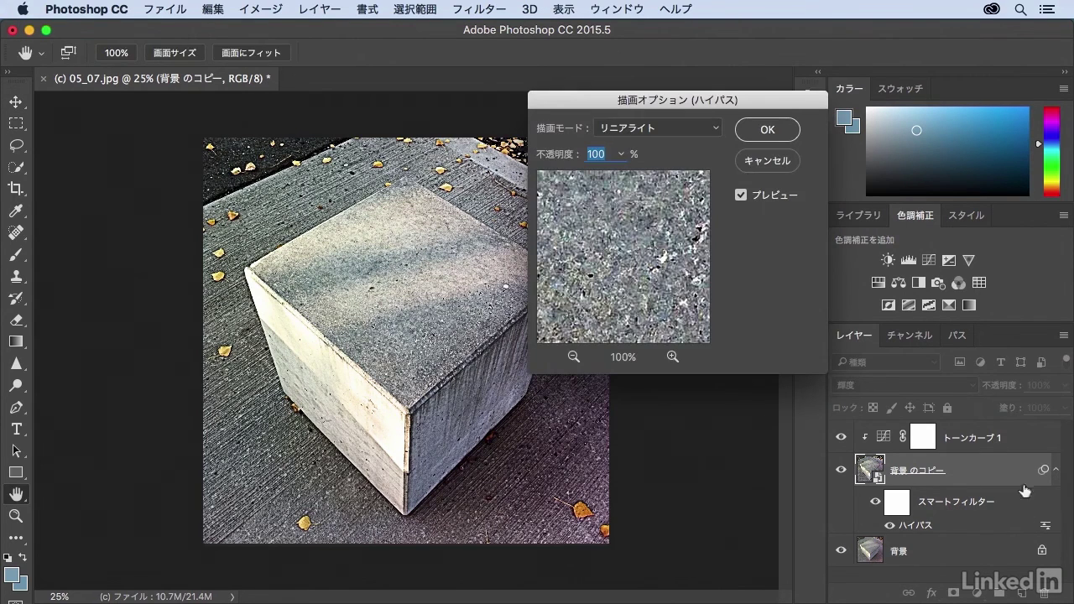
click(752, 165)
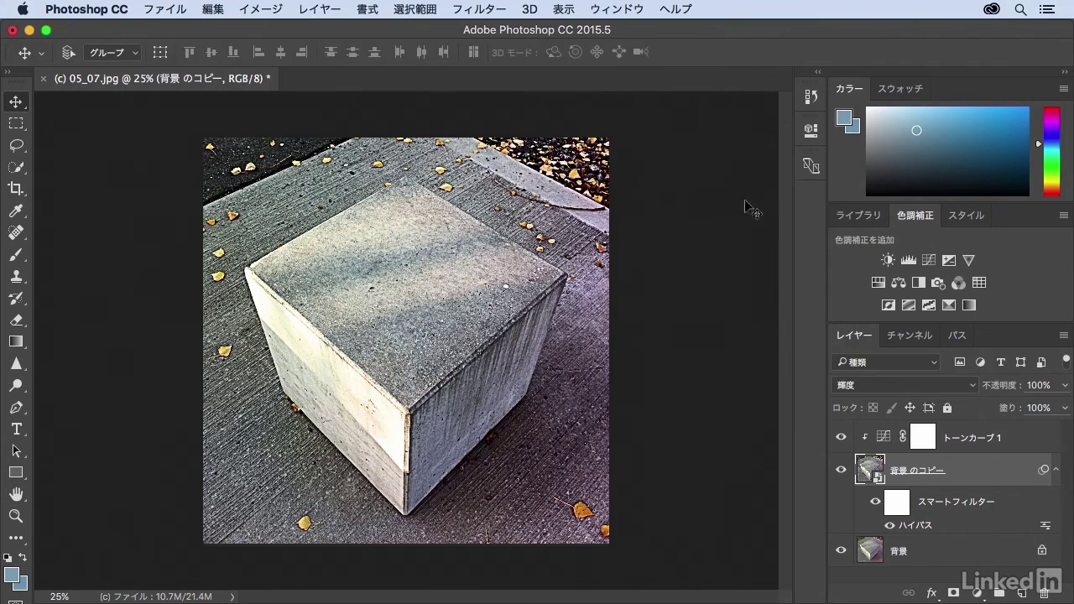